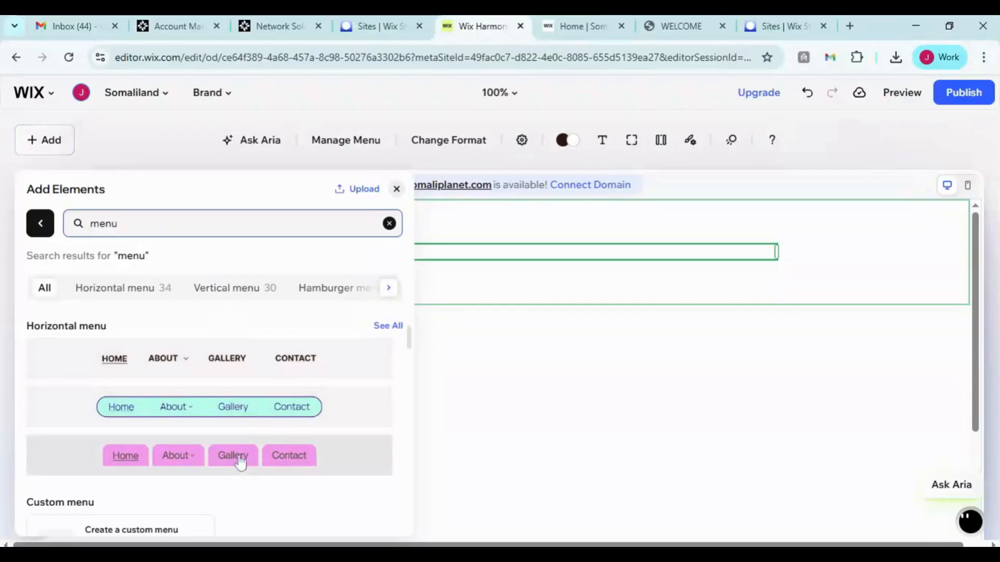
scroll(238, 458, "down", 4)
scroll(249, 448, "up", 4)
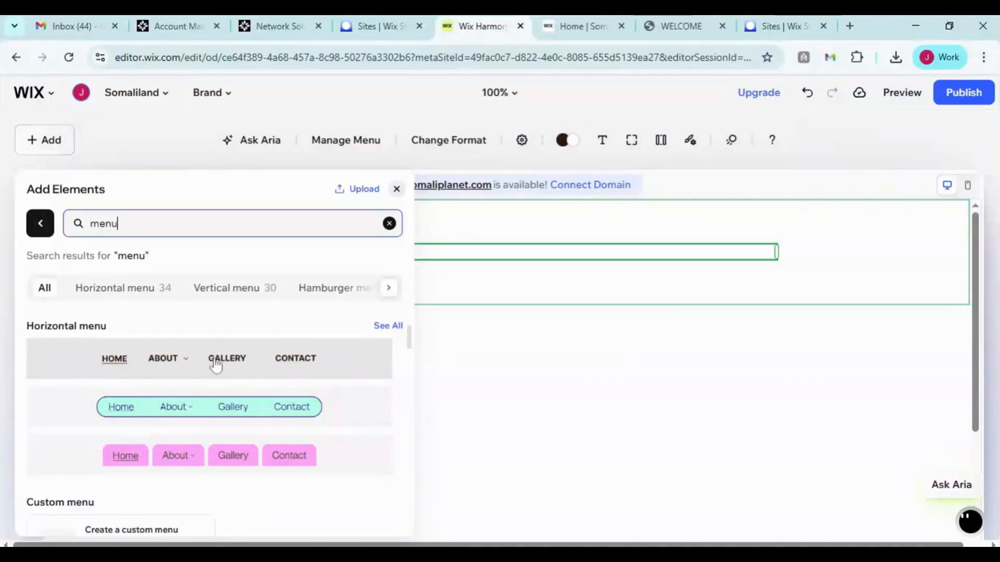
left_click(396, 189)
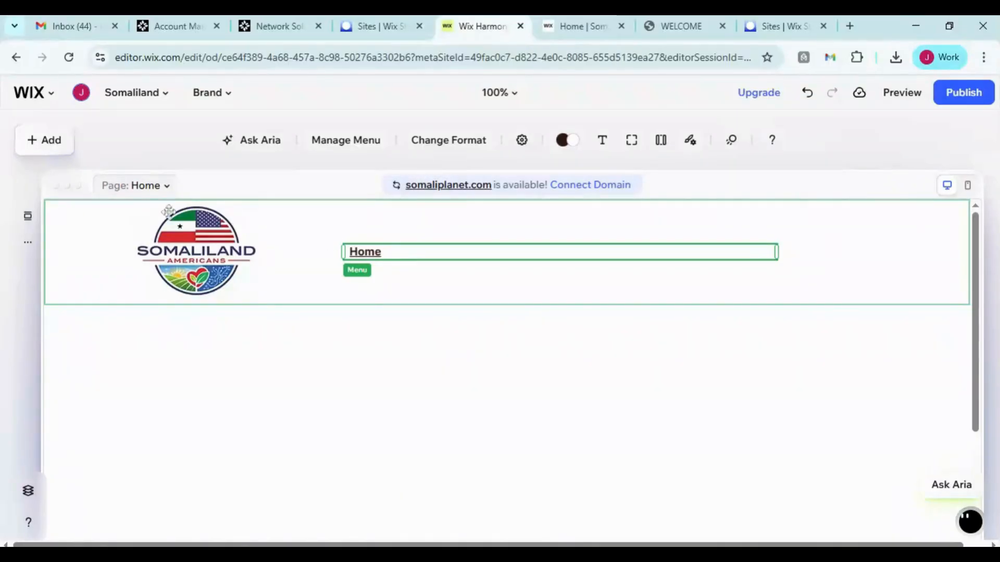
Add a blank page to the site and name it "About Us"
left_click(153, 188)
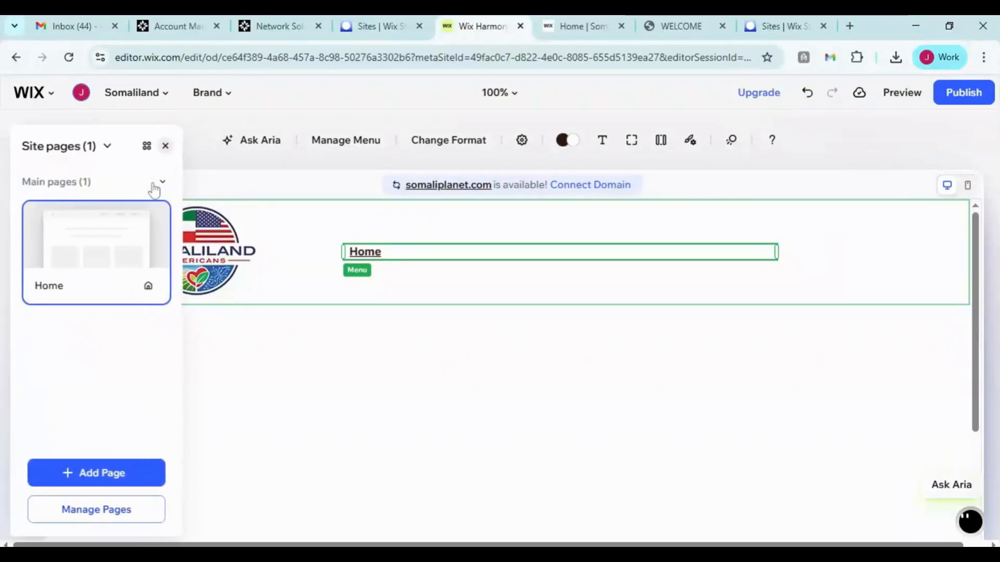
left_click(122, 471)
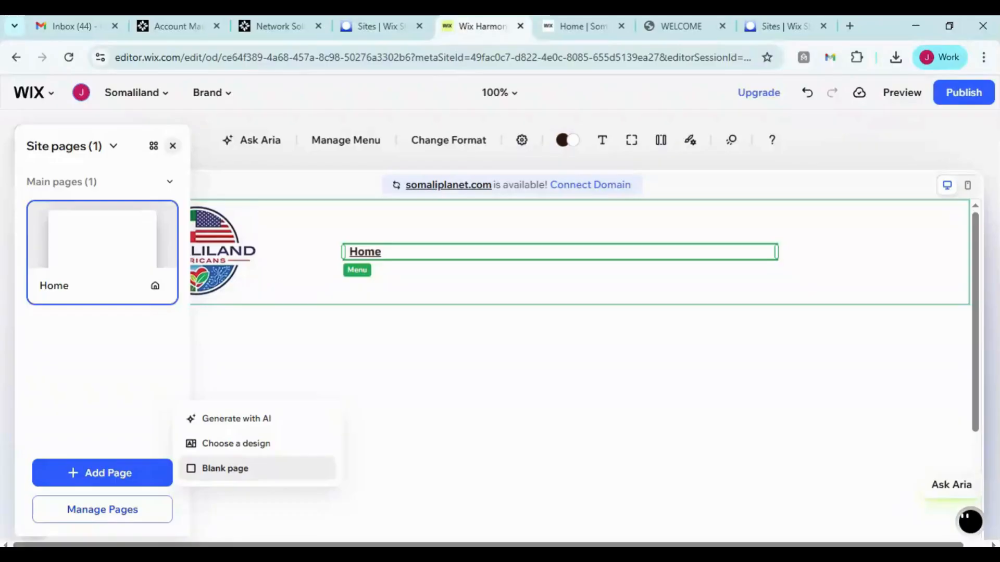
left_click(225, 468)
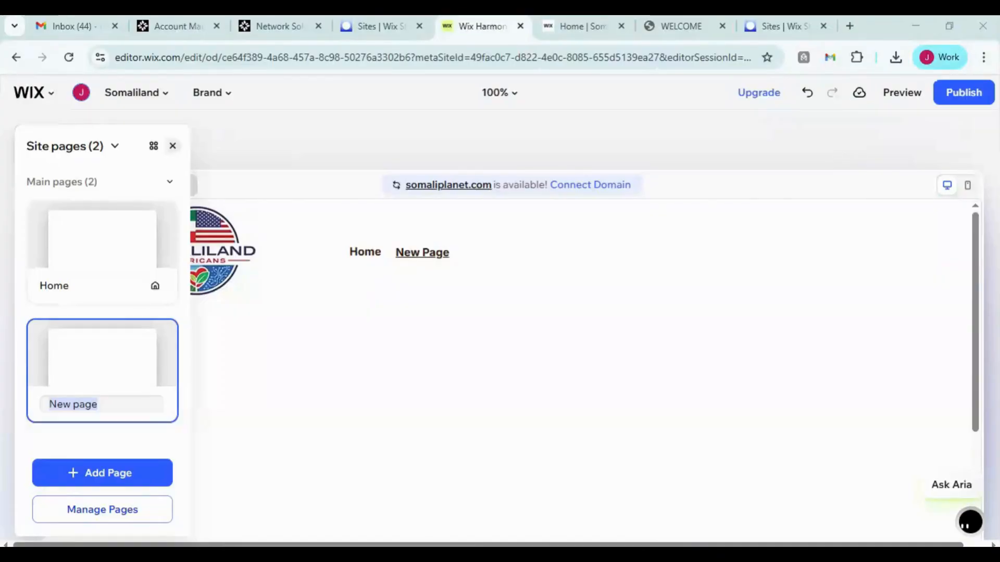
left_click(97, 404)
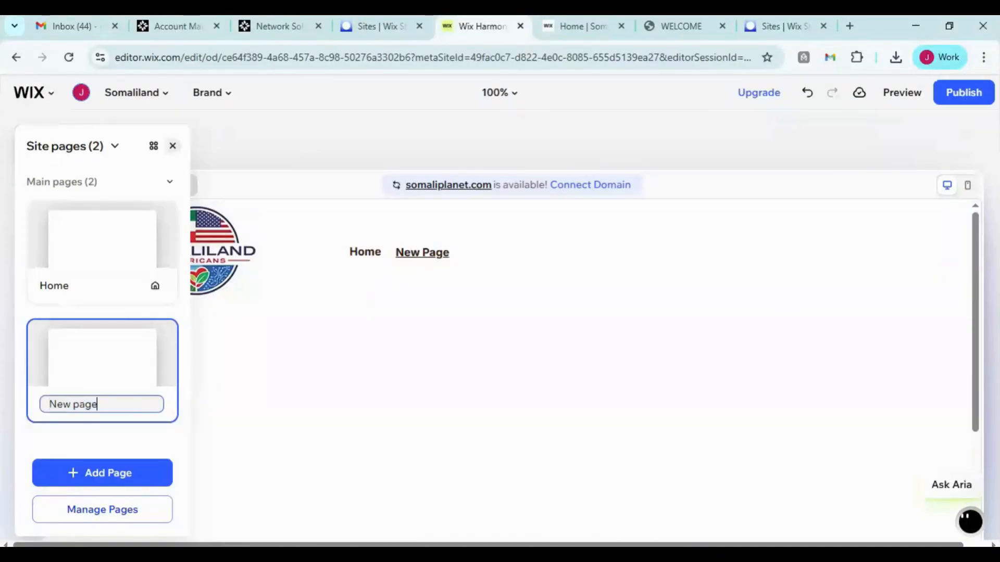
left_click_drag(98, 405, 49, 404)
type("A")
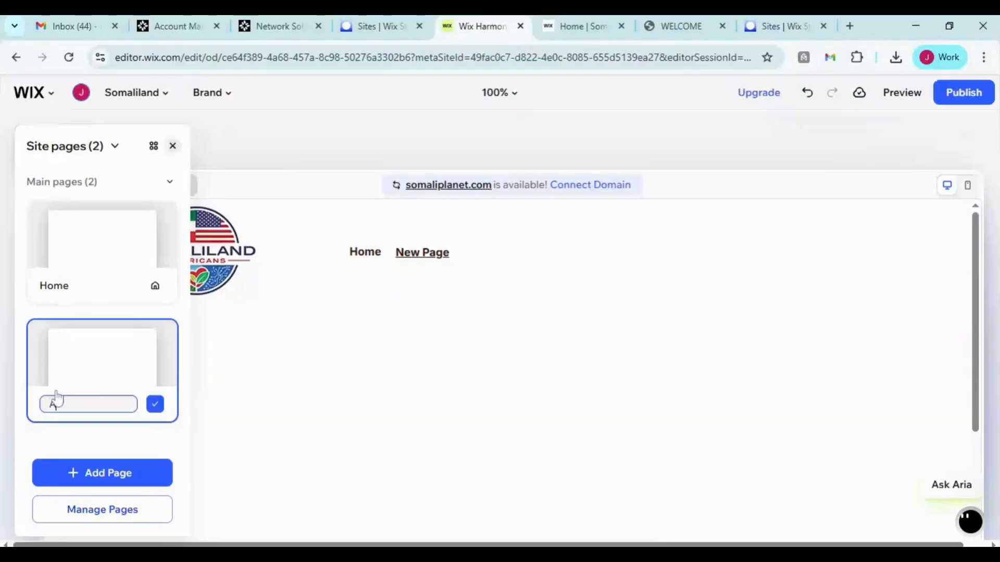
type("bout Us")
left_click(155, 404)
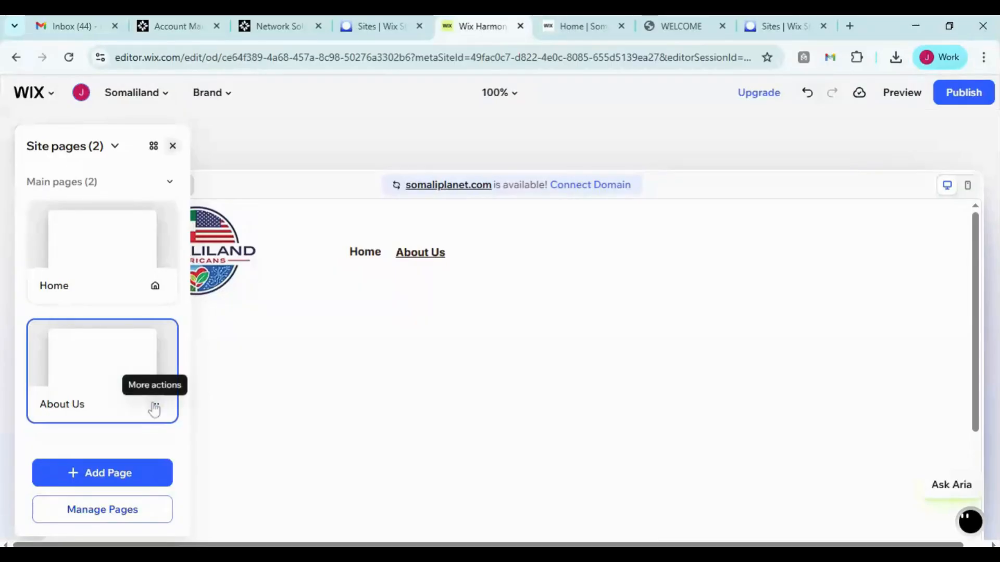
Add another blank page and name it "Programs"
left_click(131, 478)
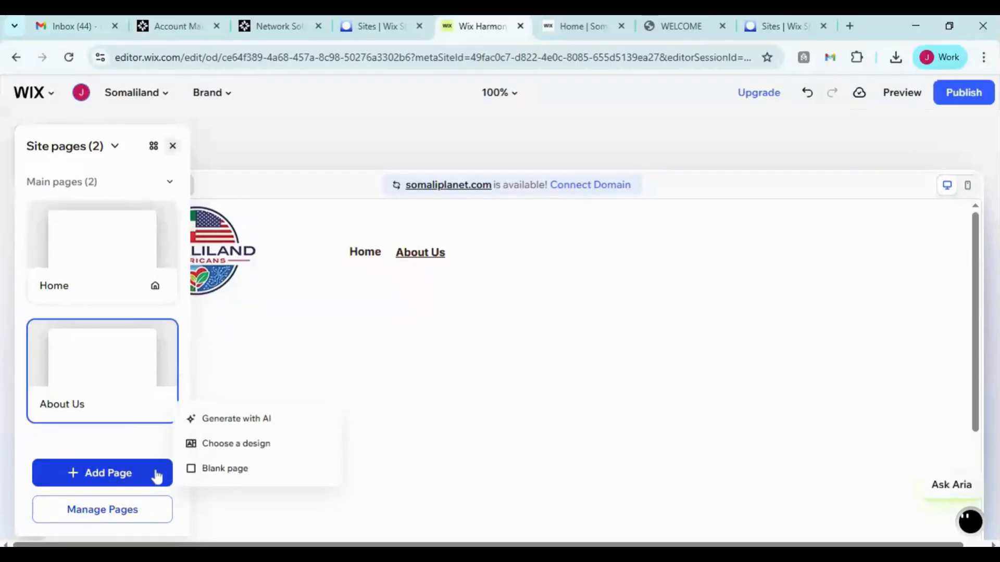
left_click(218, 475)
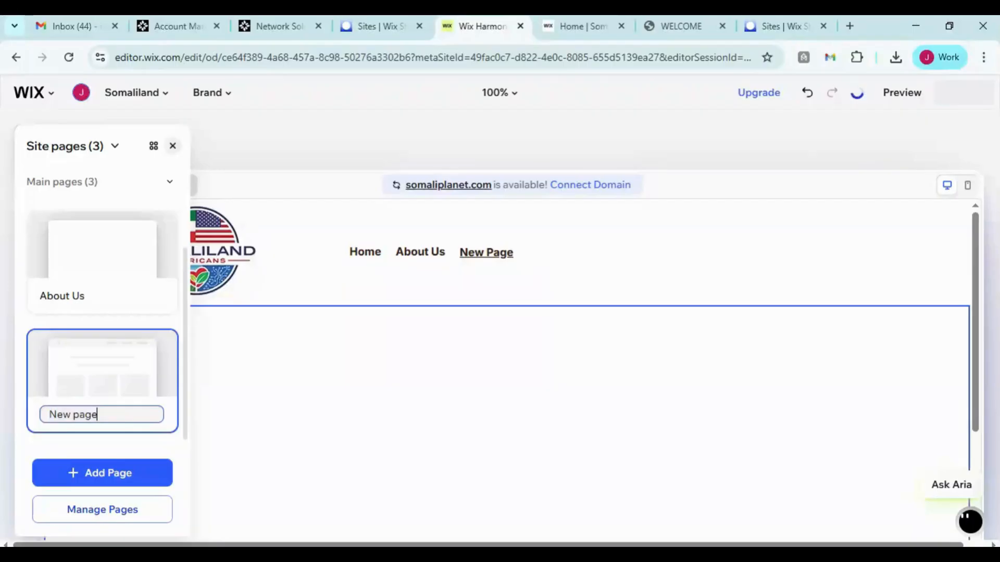
type("P")
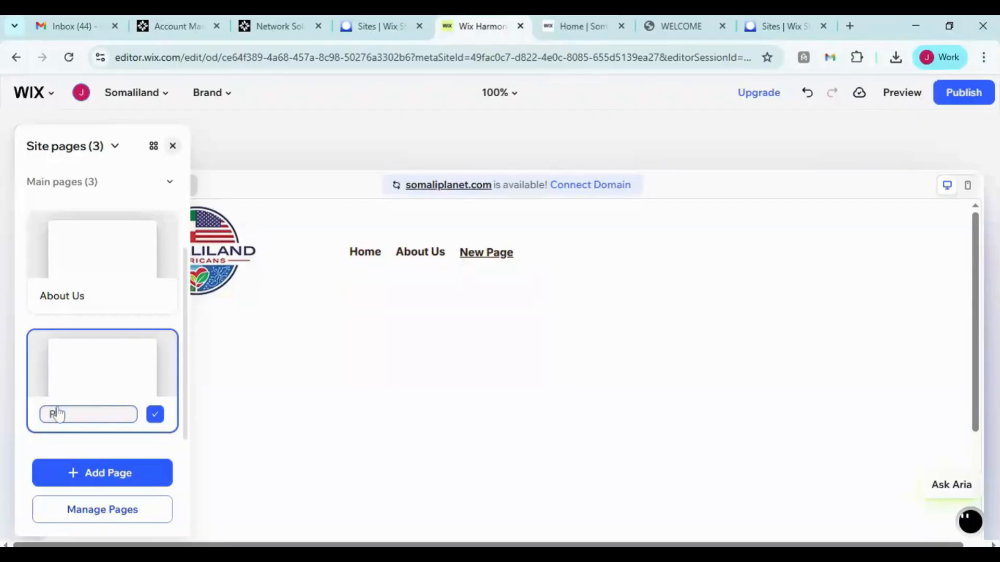
type("rograms")
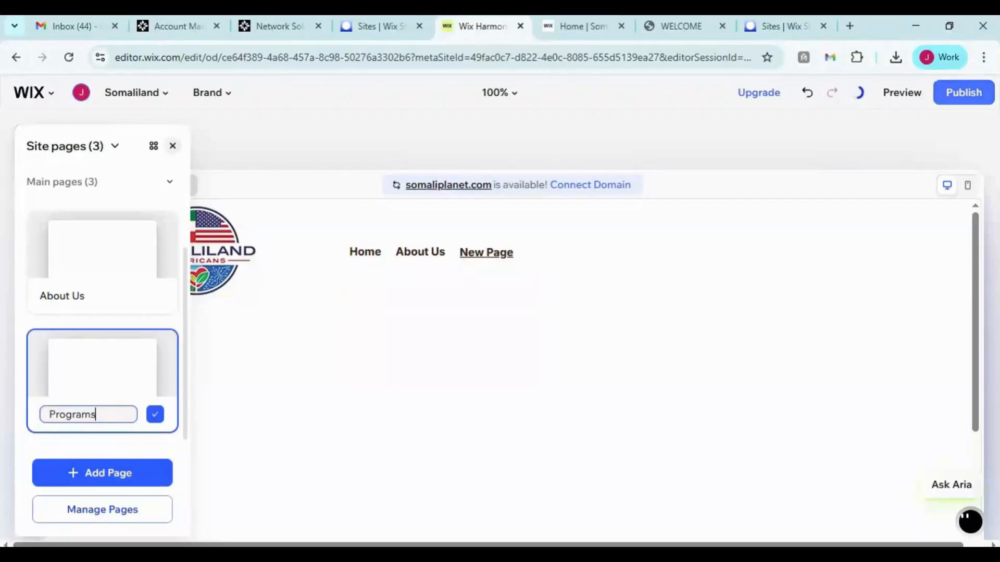
left_click(154, 415)
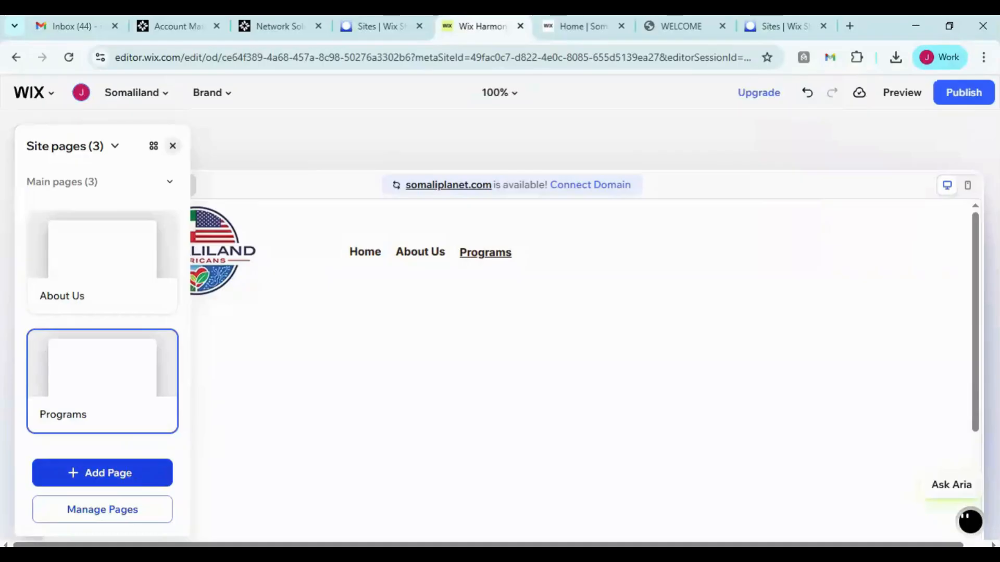
Add a third blank page named "Contact Us" and close the site pages list
left_click(130, 477)
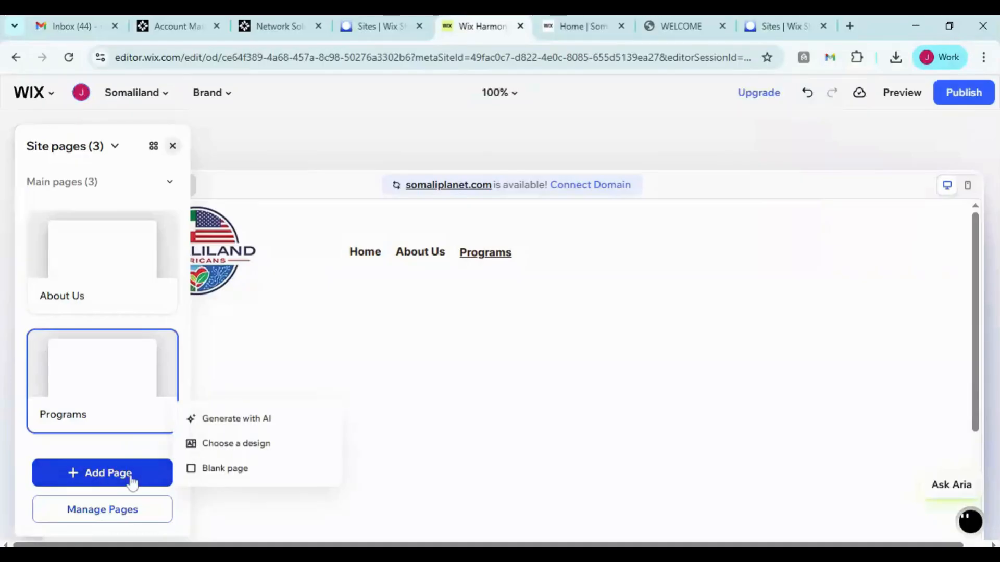
left_click(208, 471)
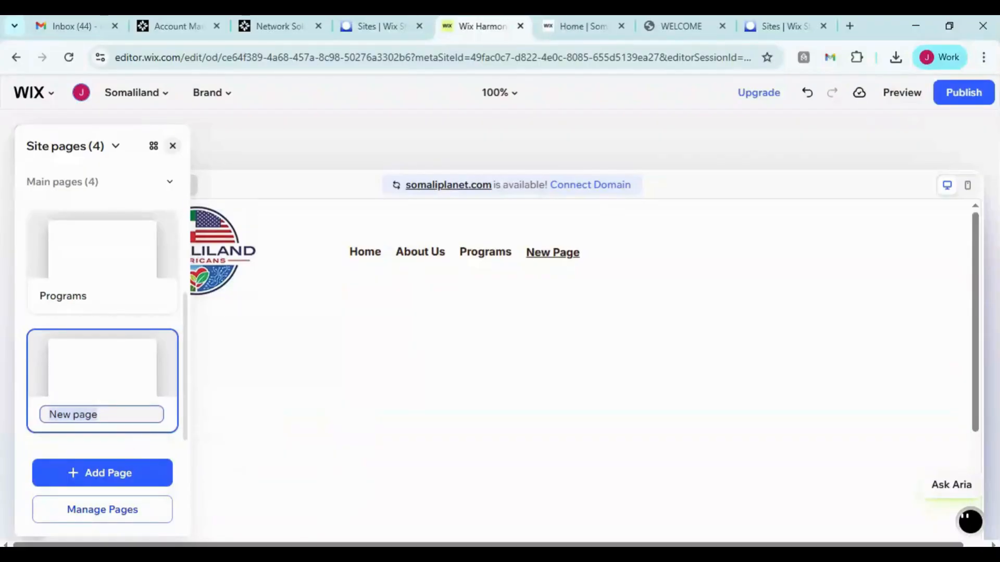
type("Contact Us")
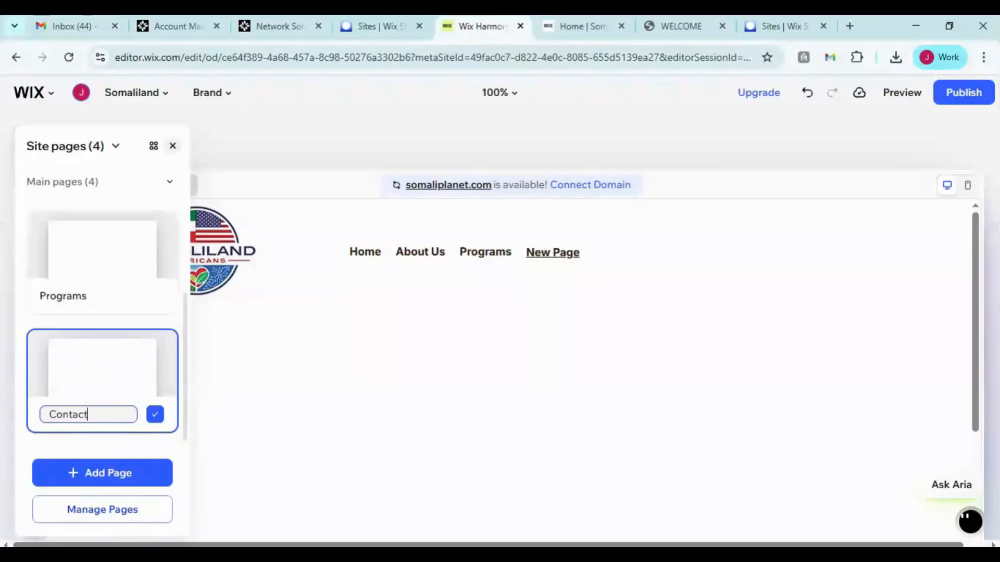
left_click(156, 415)
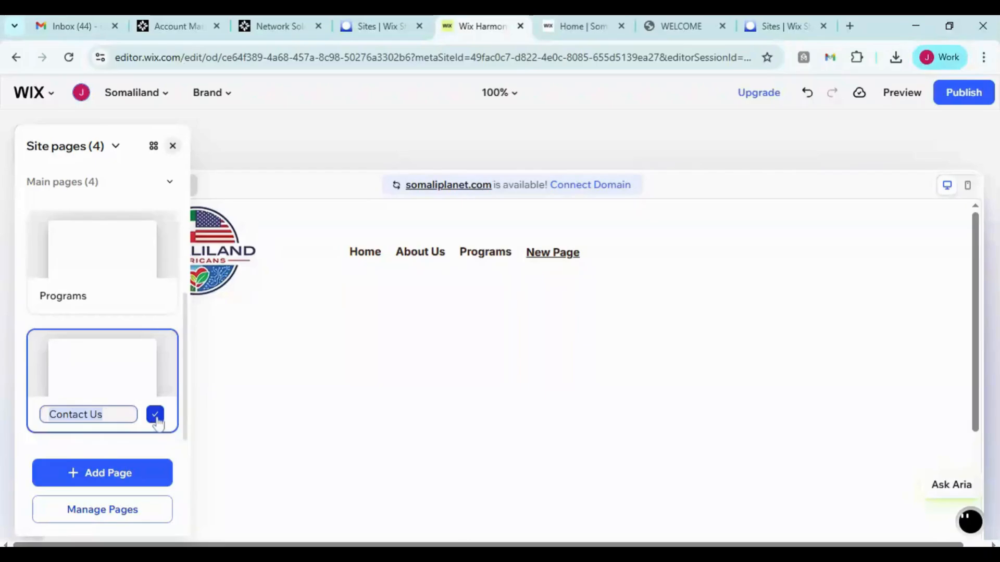
left_click(155, 415)
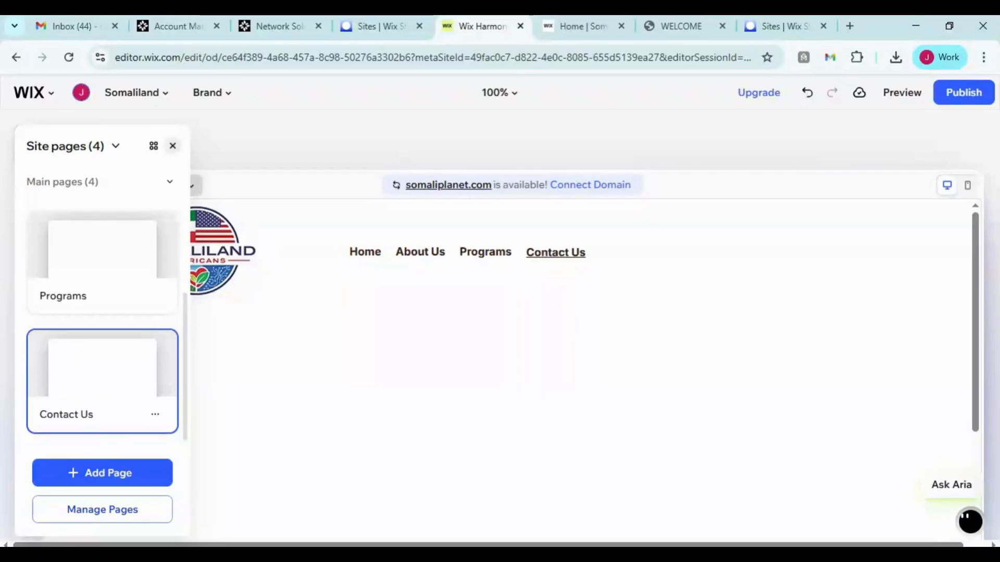
left_click(172, 146)
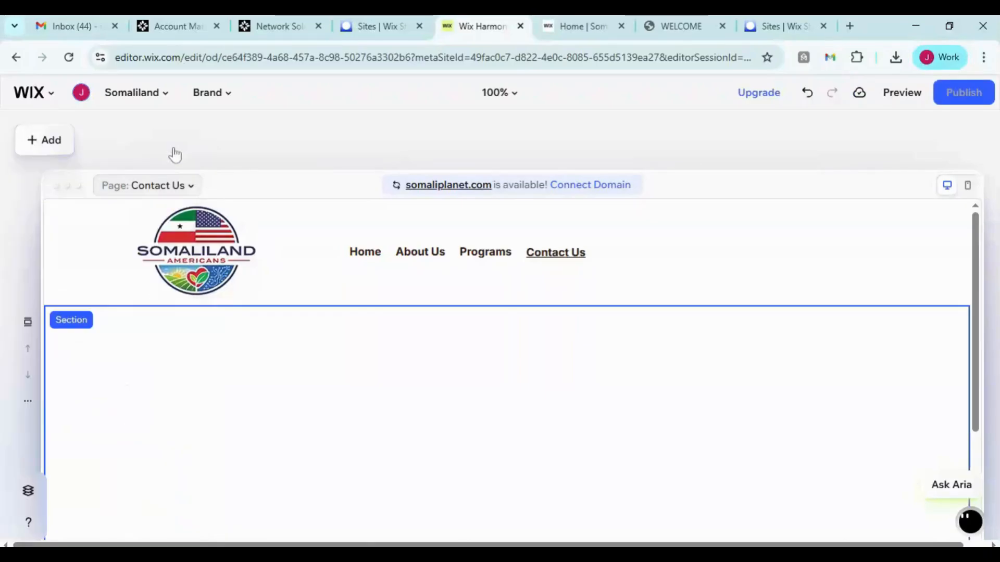
Select the header menu and open its full design options, briefly viewing its settings on the way
left_click(483, 251)
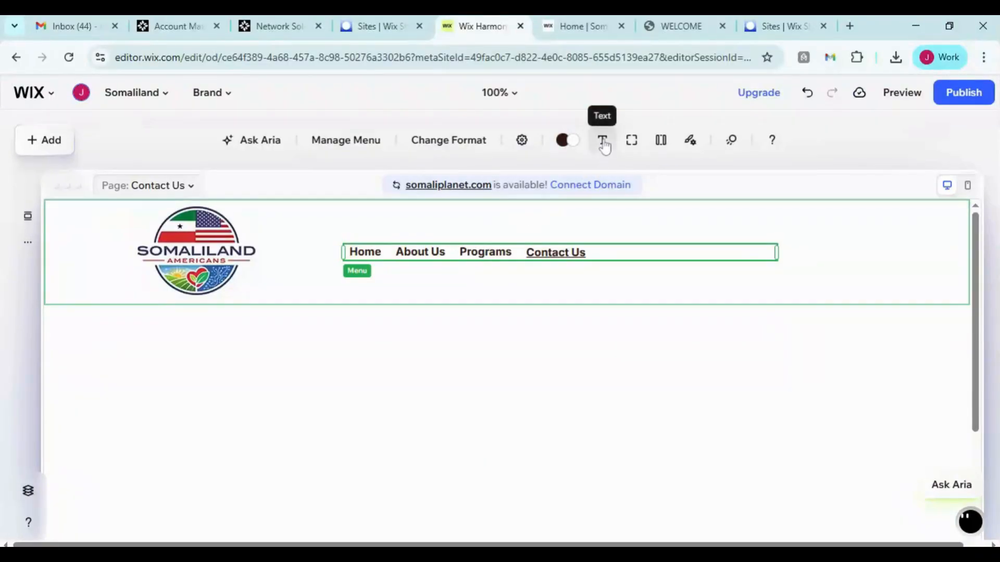
left_click(522, 141)
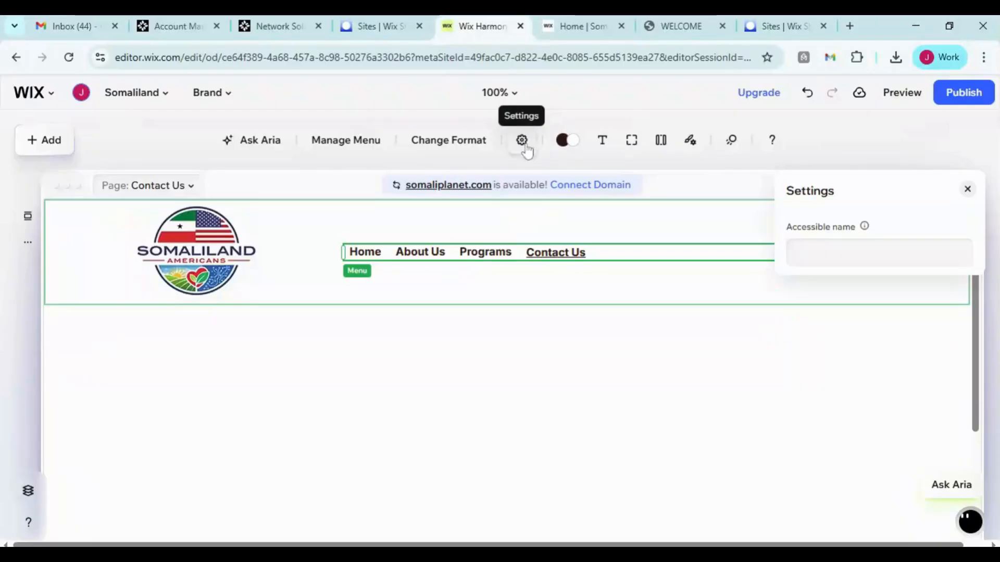
left_click(967, 192)
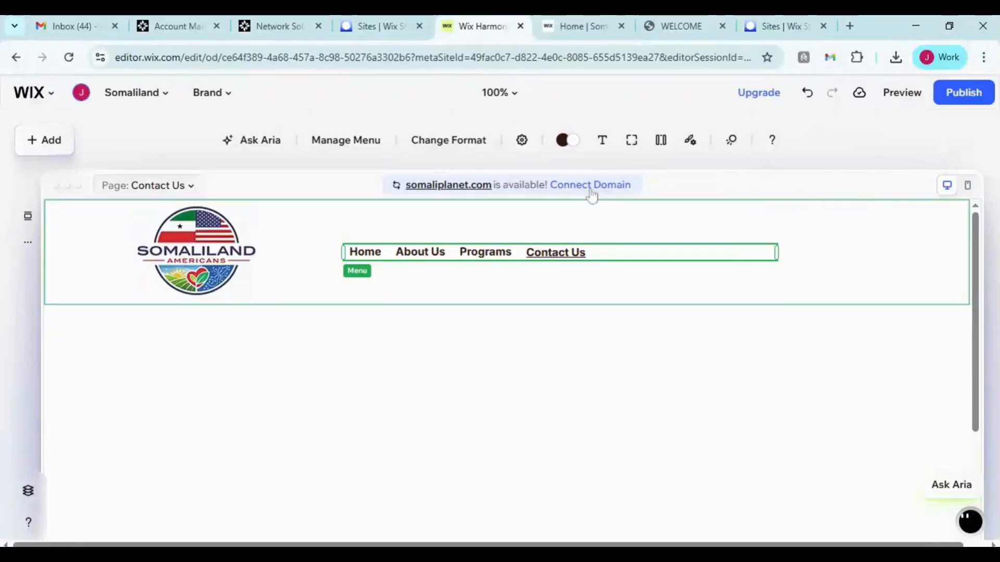
left_click(603, 142)
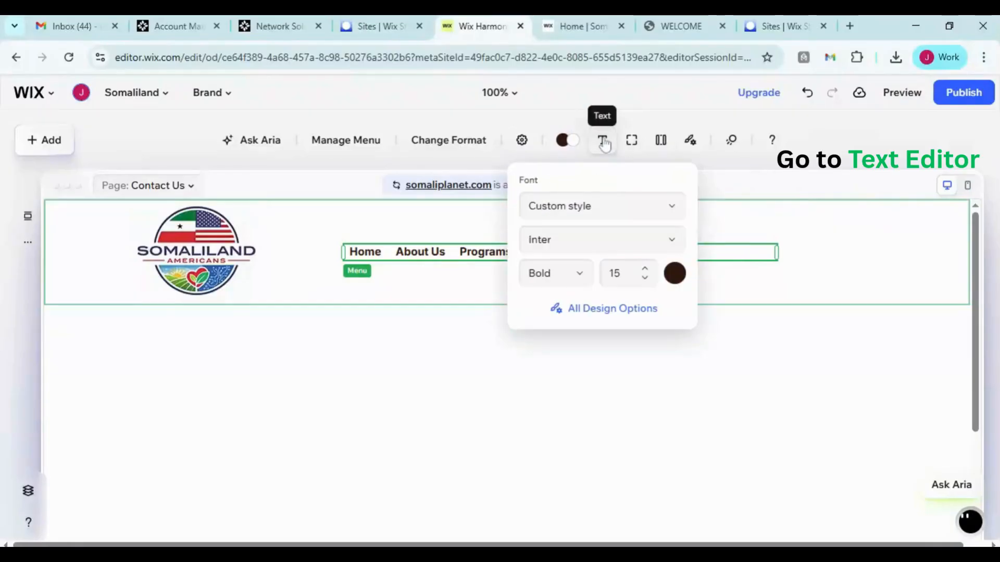
left_click(620, 312)
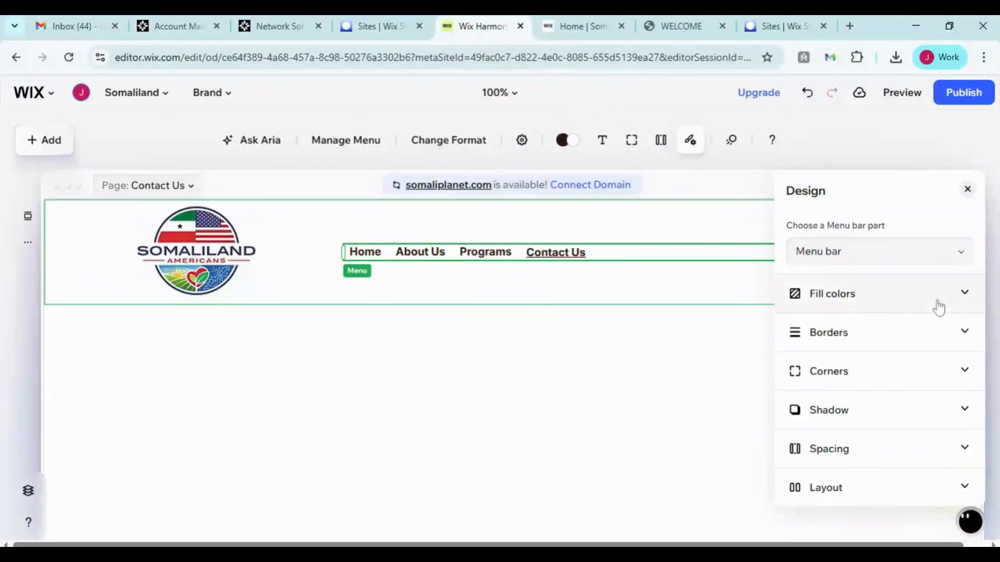
Switch the design part to the menu items and expand their text font settings
left_click(892, 261)
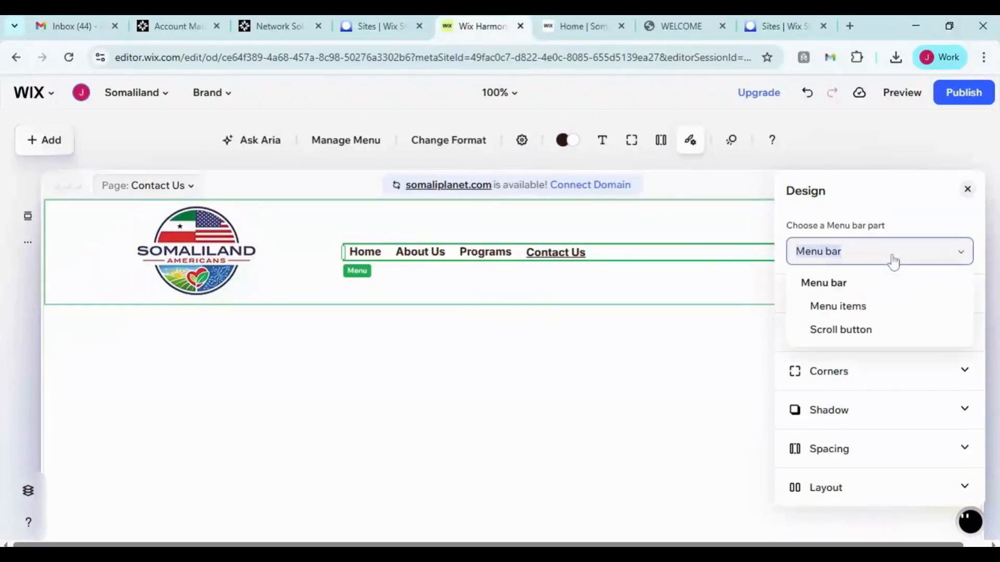
left_click(873, 310)
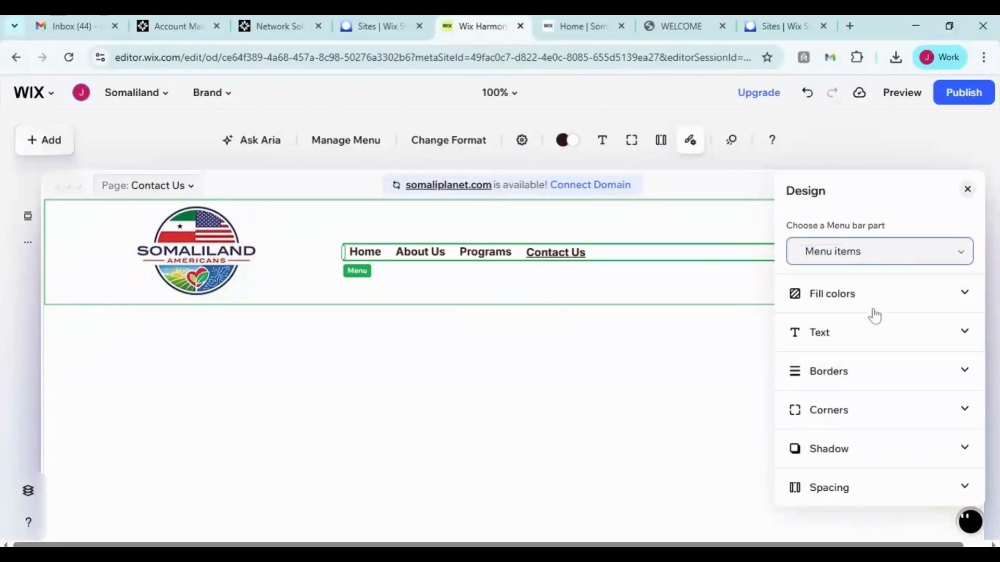
left_click(965, 336)
scroll(851, 354, "down", 1)
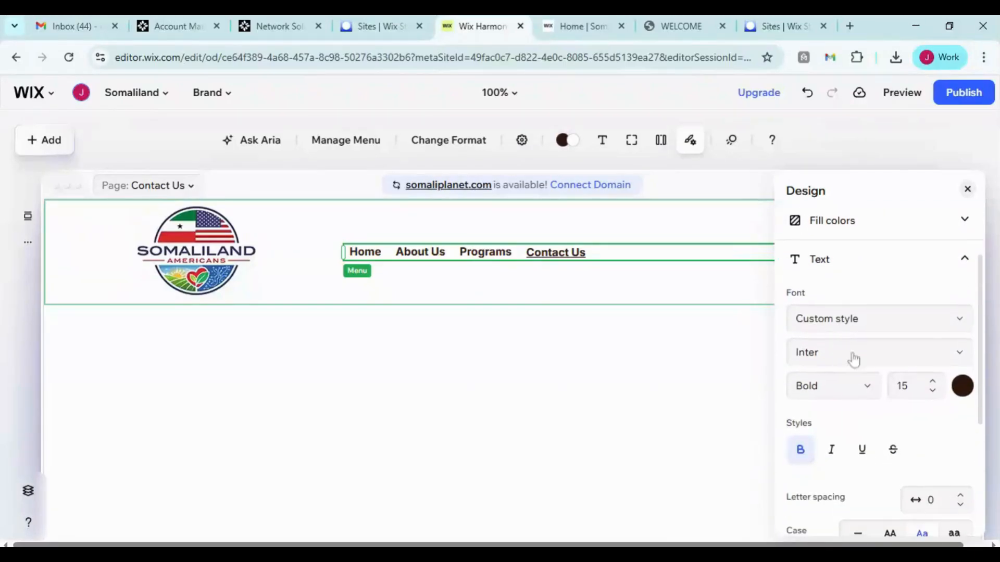
Toggle bold off and back on for the menu items, open and close the text colour picker, then close the design panel
left_click(933, 391)
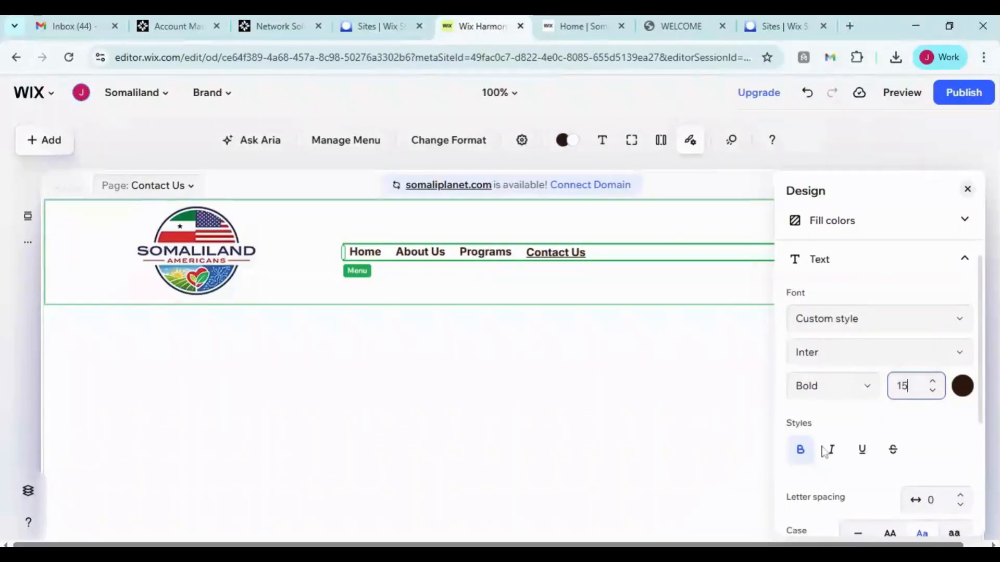
left_click(802, 454)
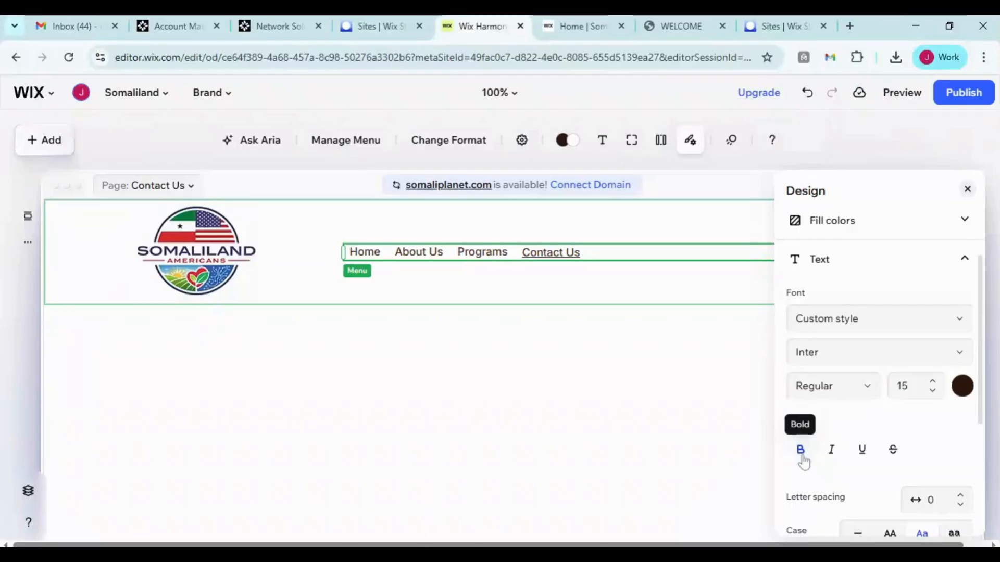
left_click(802, 455)
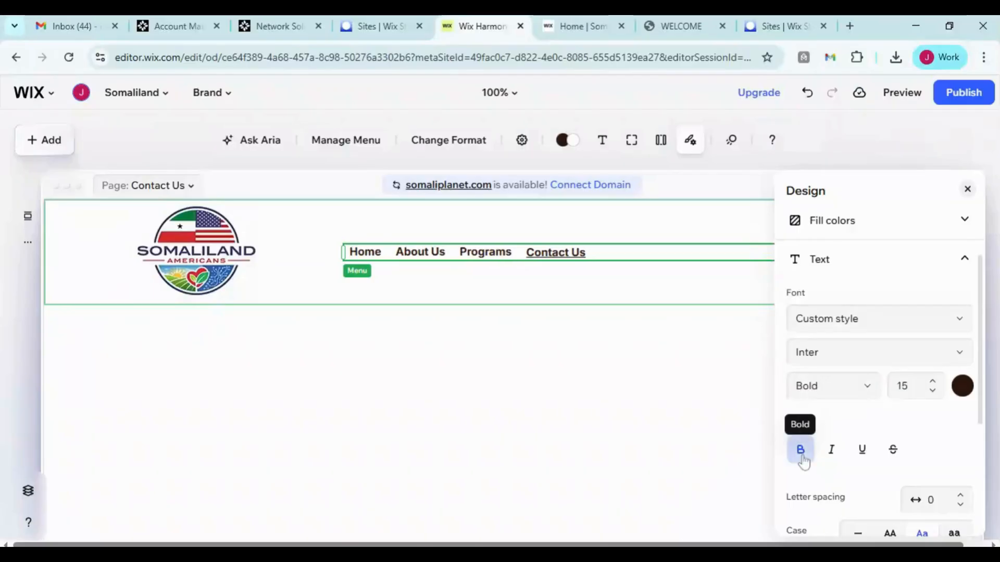
left_click(963, 388)
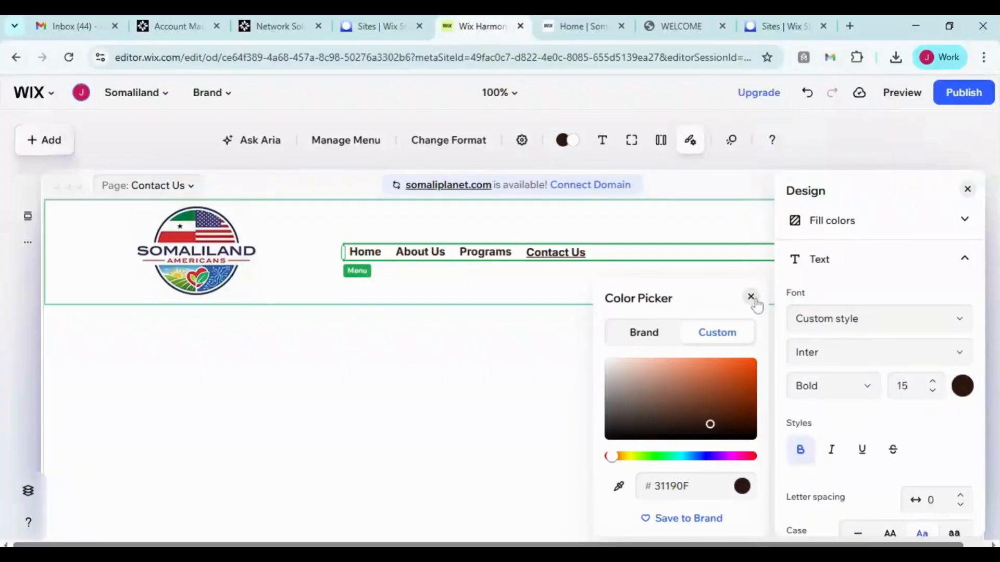
left_click(751, 297)
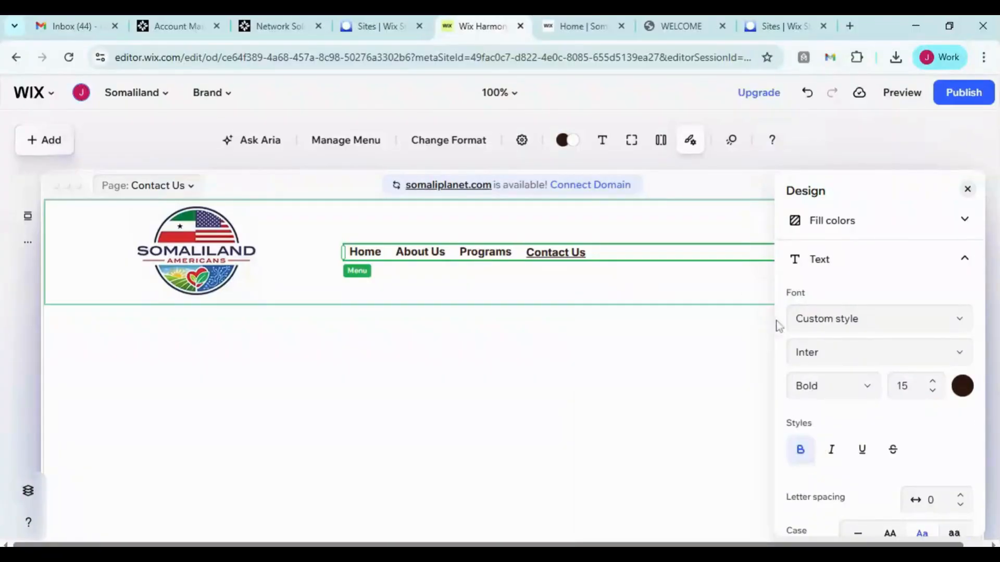
left_click(967, 189)
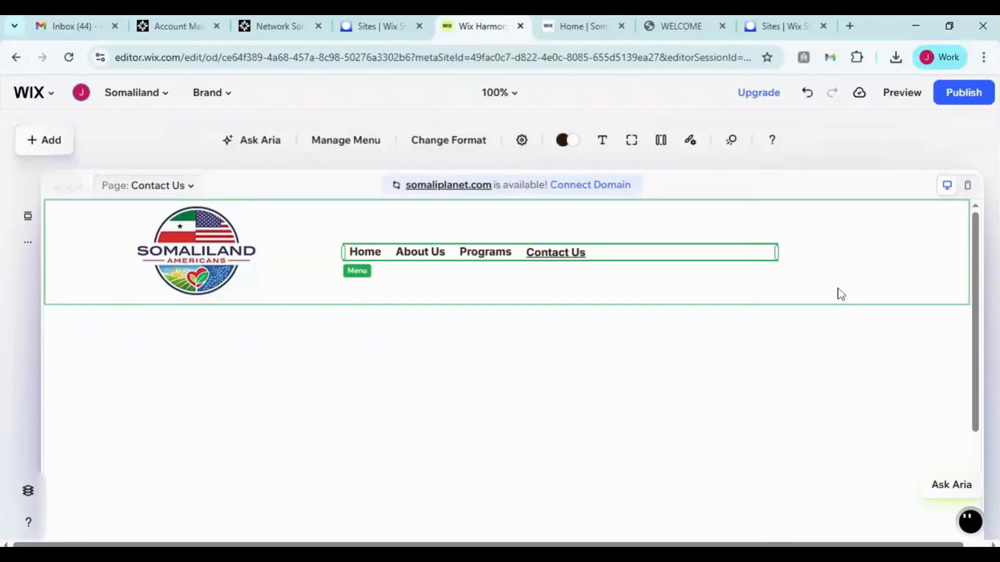
Publish the site
left_click(959, 102)
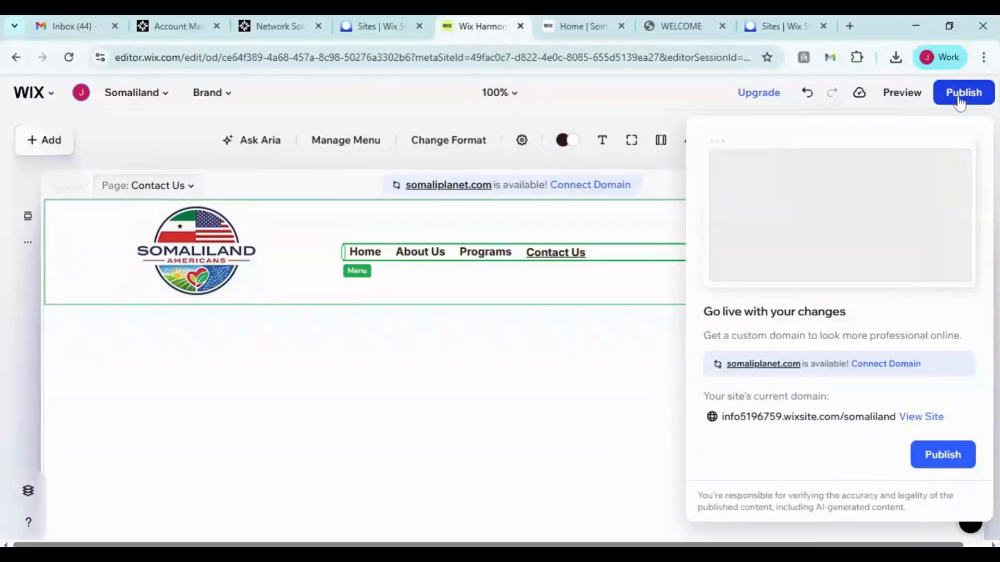
left_click(942, 455)
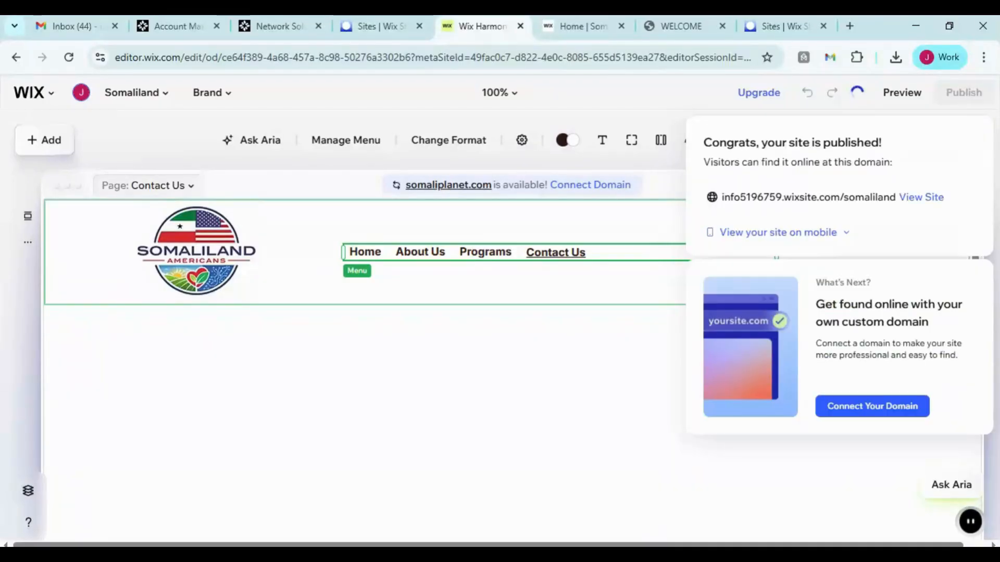
Open the published site in a new tab, reload it to check the menu, and return to the editor
left_click(920, 197)
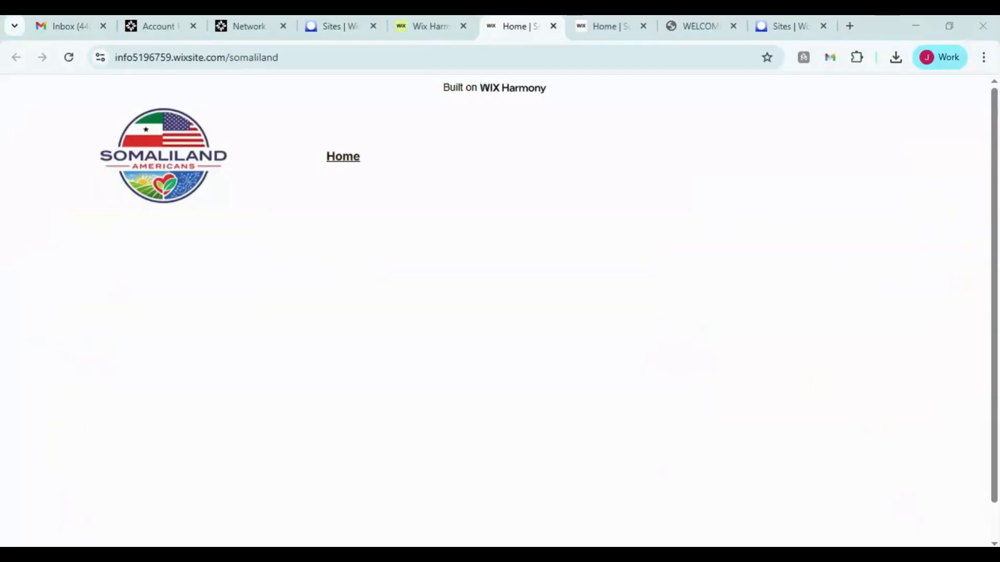
left_click(69, 58)
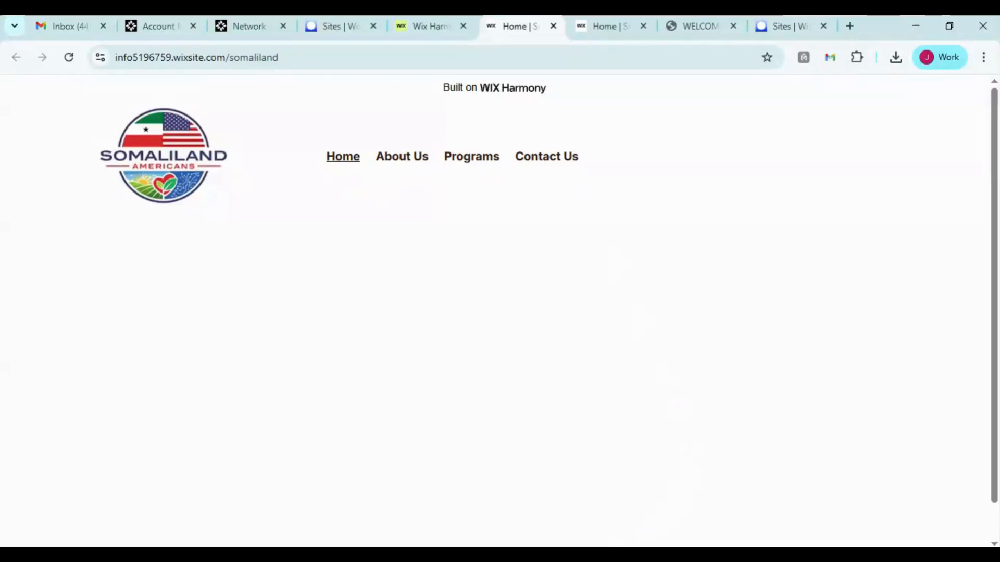
left_click(432, 21)
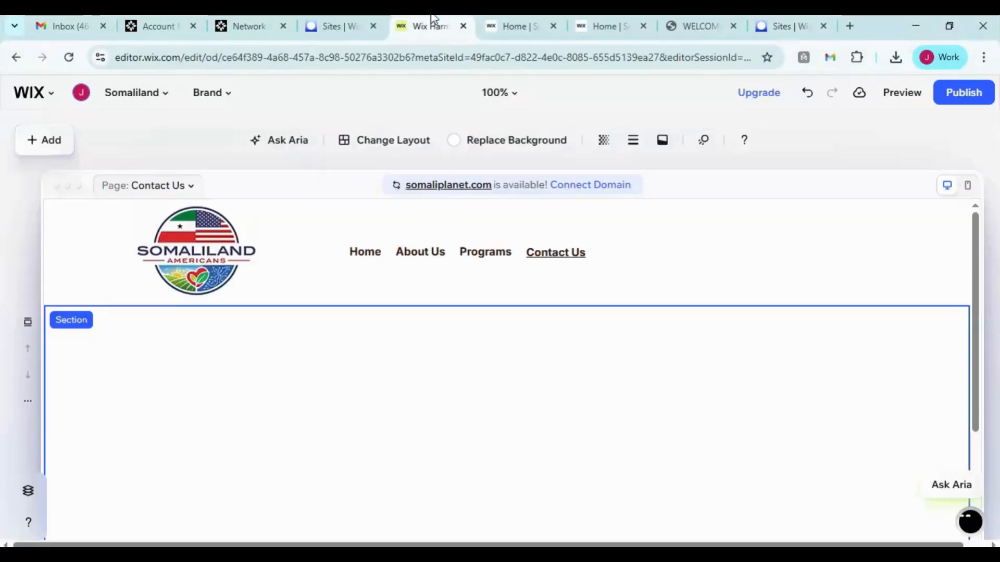
Select the header menu and reorder its items so Programs comes before About Us, then close the menu manager
left_click(424, 252)
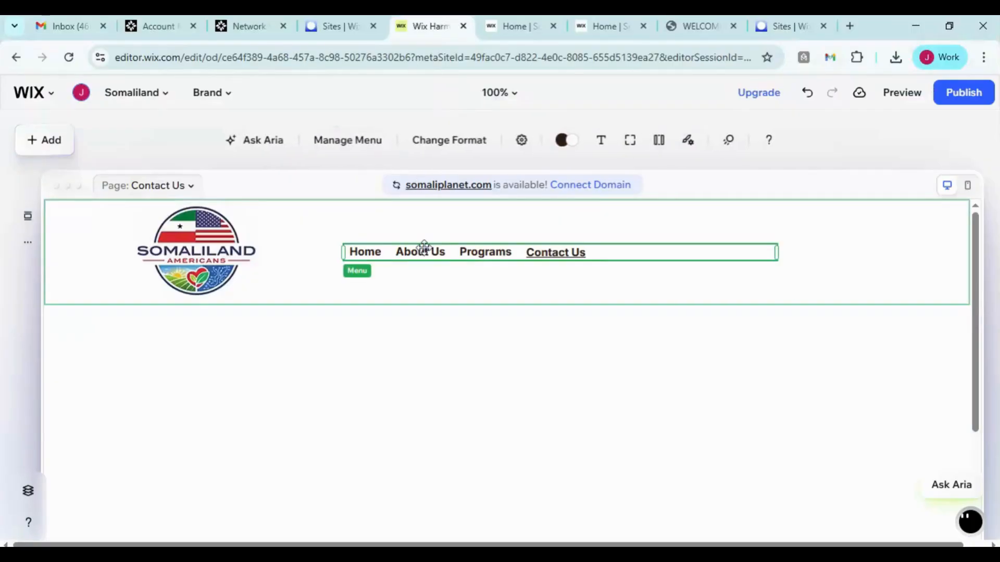
left_click(460, 144)
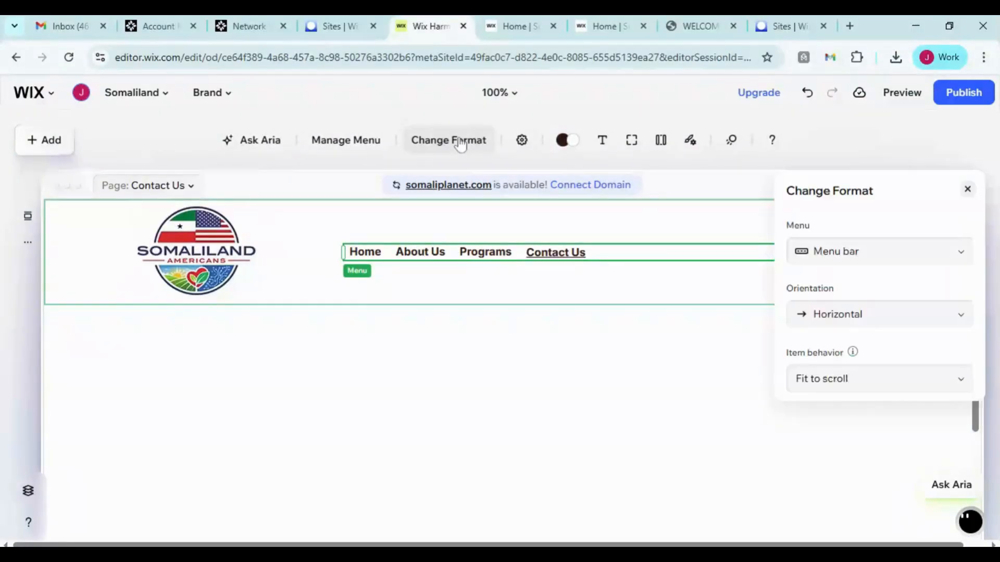
left_click(371, 144)
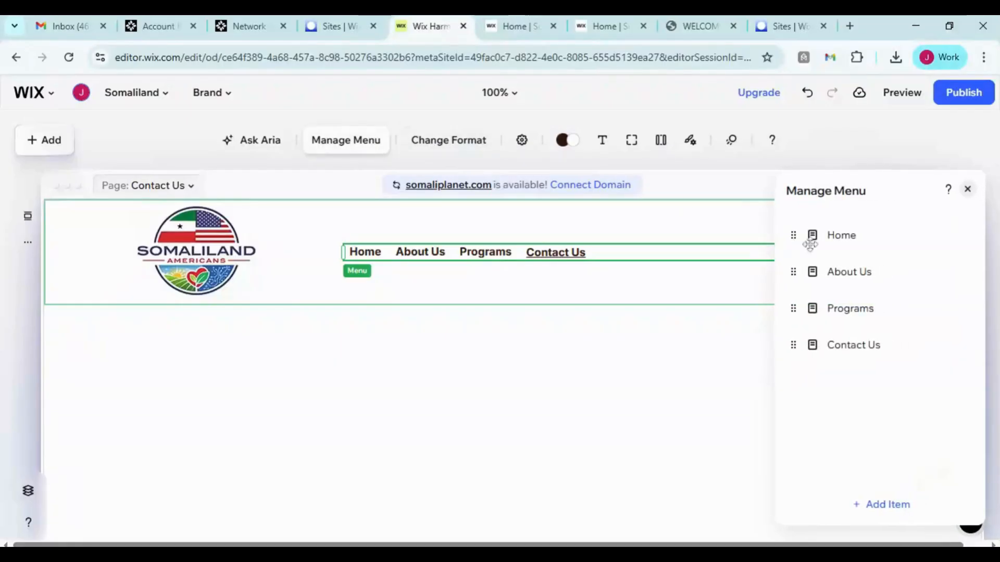
left_click_drag(793, 307, 795, 270)
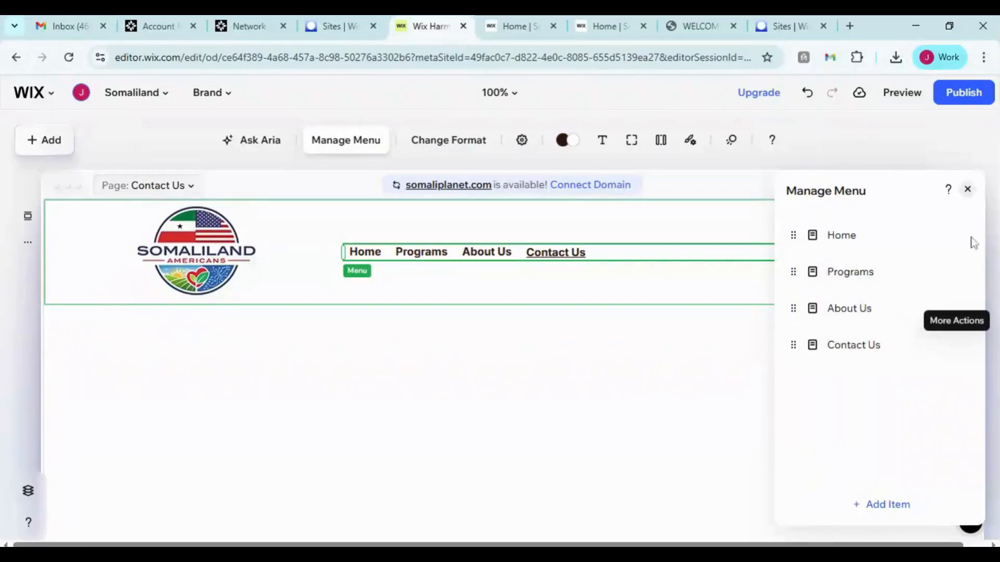
left_click(968, 190)
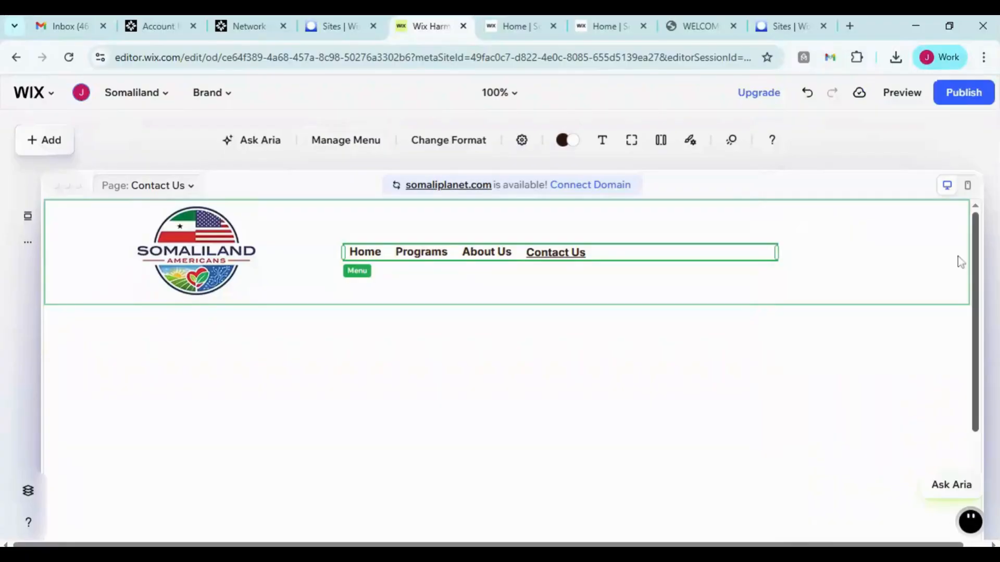